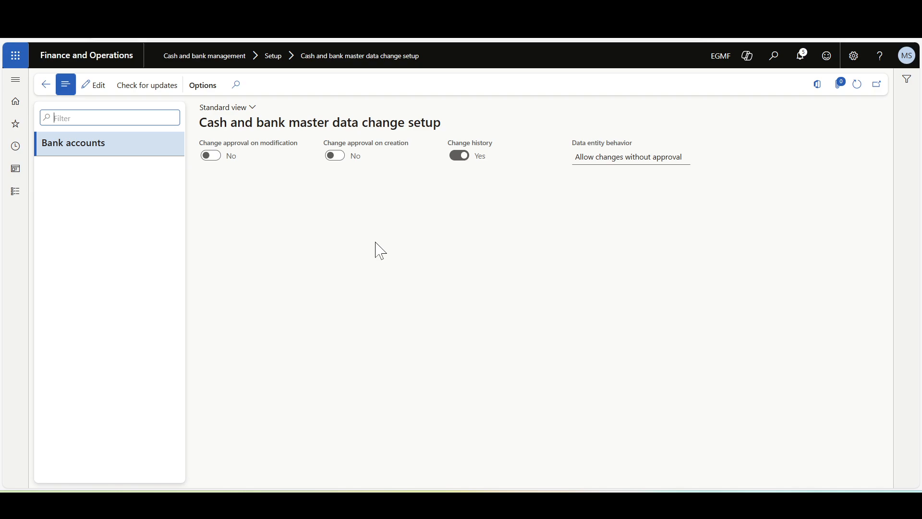
Step: Turn on change approval for both creation and modification of bank accounts in the master data change setup
{"action": "left_click", "coordinate": [93, 87]}
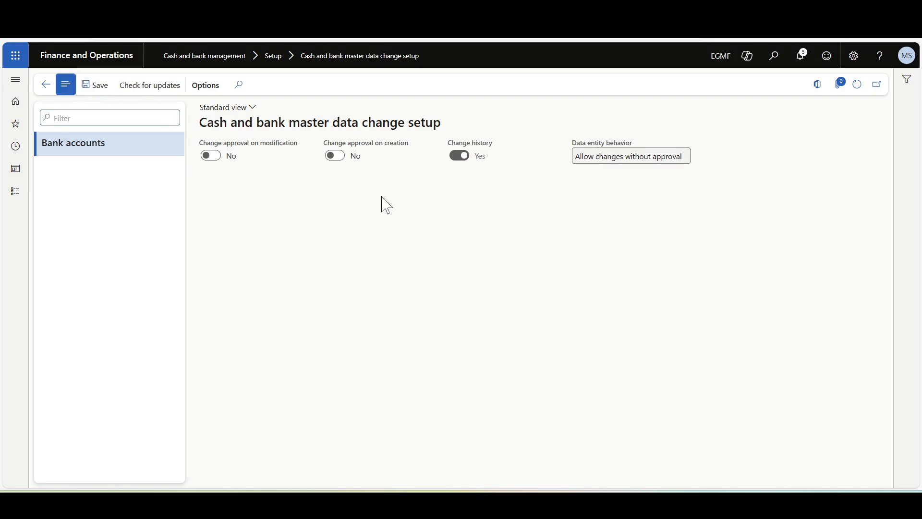
{"action": "left_click", "coordinate": [334, 156]}
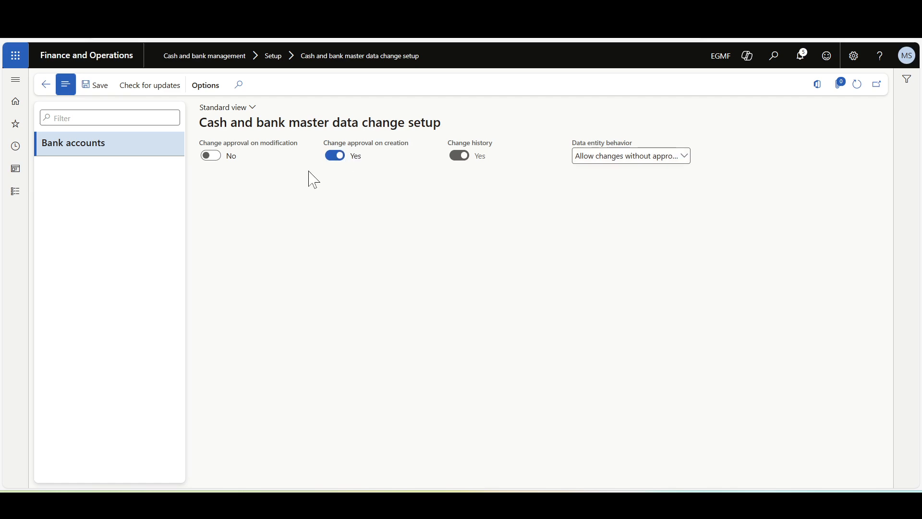
{"action": "left_click", "coordinate": [212, 157]}
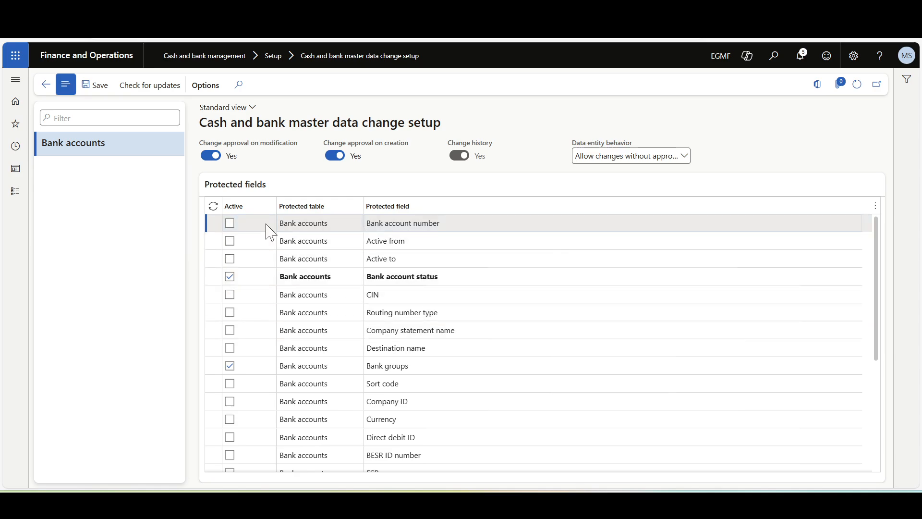
Step: Activate protection for the Bank account number field and open the data entity behavior options
{"action": "left_click", "coordinate": [230, 223]}
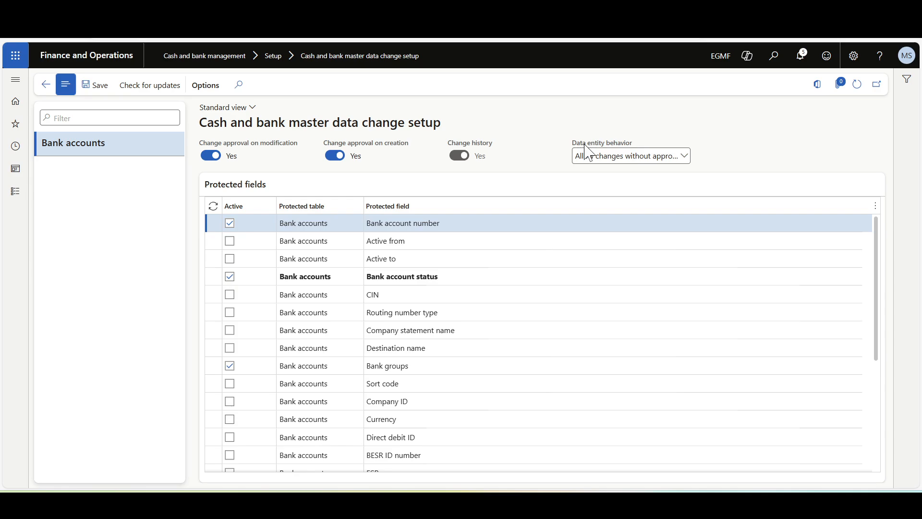
{"action": "left_click", "coordinate": [688, 158]}
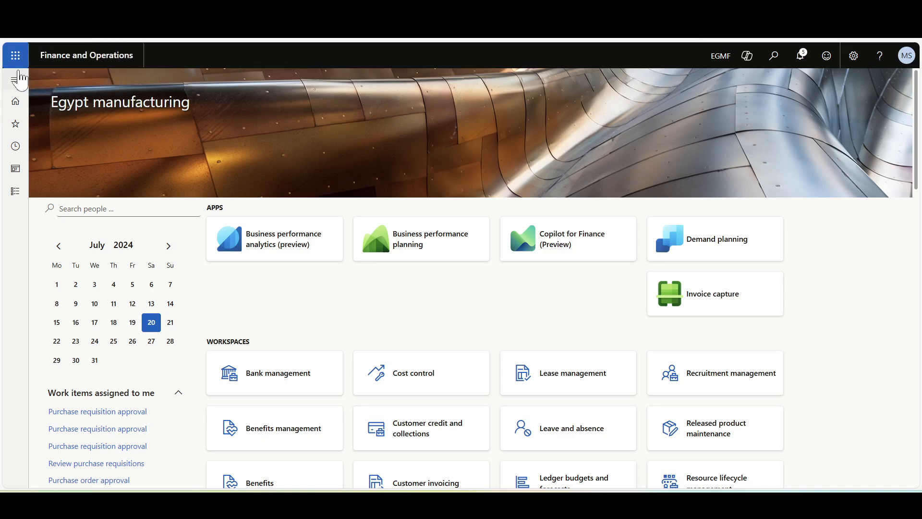
Step: Open the Cash and bank management workflows page
{"action": "left_click", "coordinate": [16, 79]}
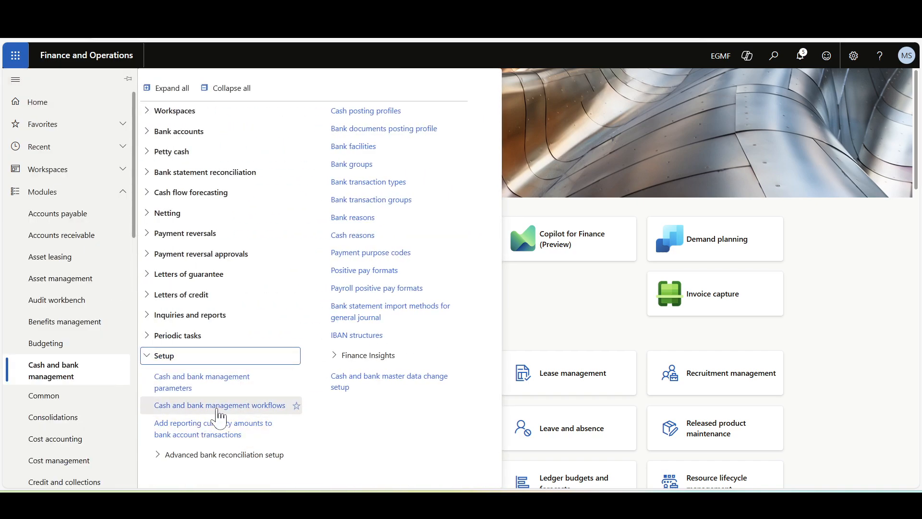
{"action": "left_click", "coordinate": [217, 409]}
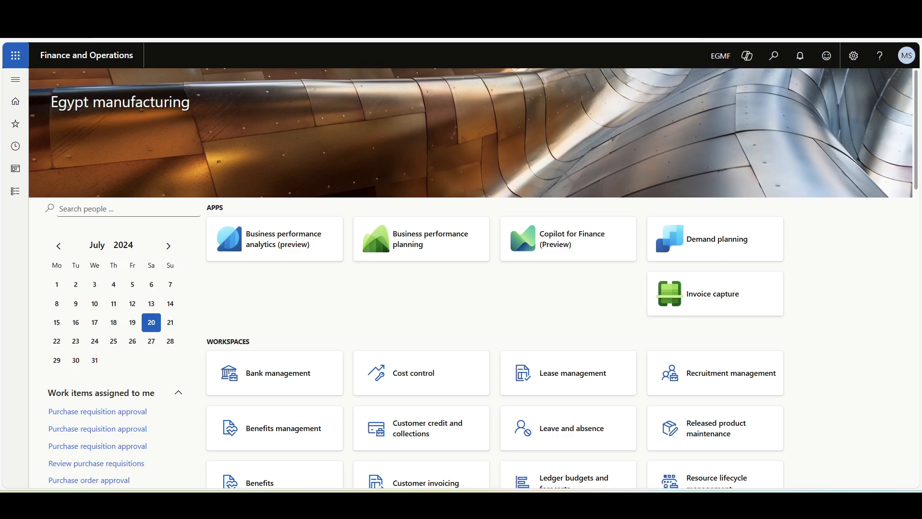
Step: Create a new record in the Bank accounts list with bank account ID BNK-EGP-11 and enter its bank account number
{"action": "left_click", "coordinate": [19, 82]}
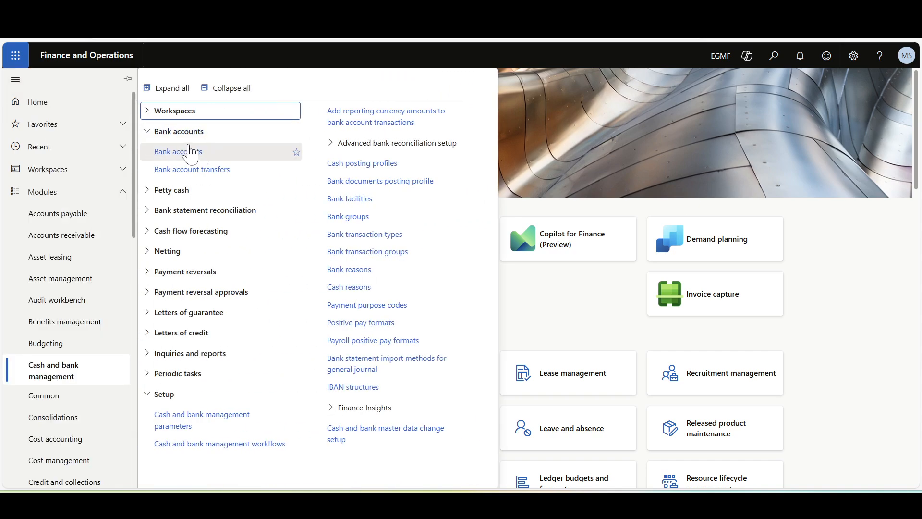
{"action": "left_click", "coordinate": [178, 153]}
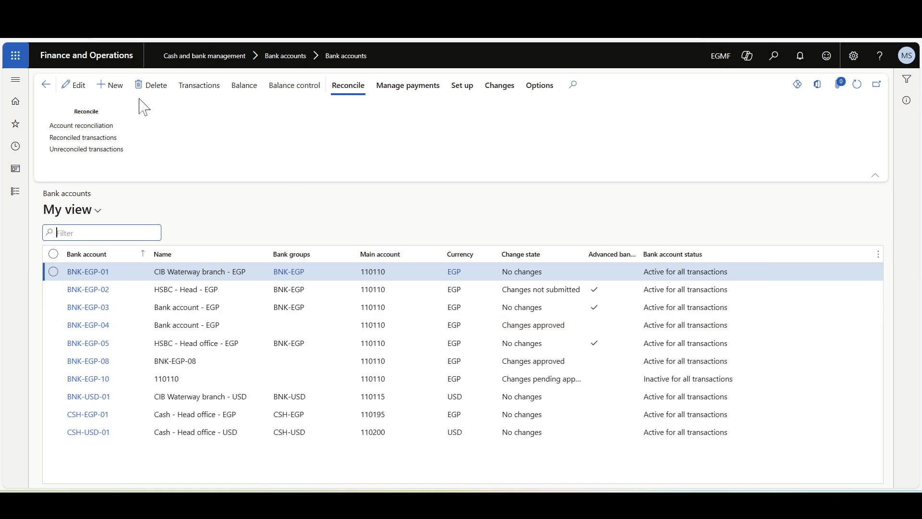
{"action": "left_click", "coordinate": [110, 85]}
{"action": "type", "text": "BNK-EGP-10"}
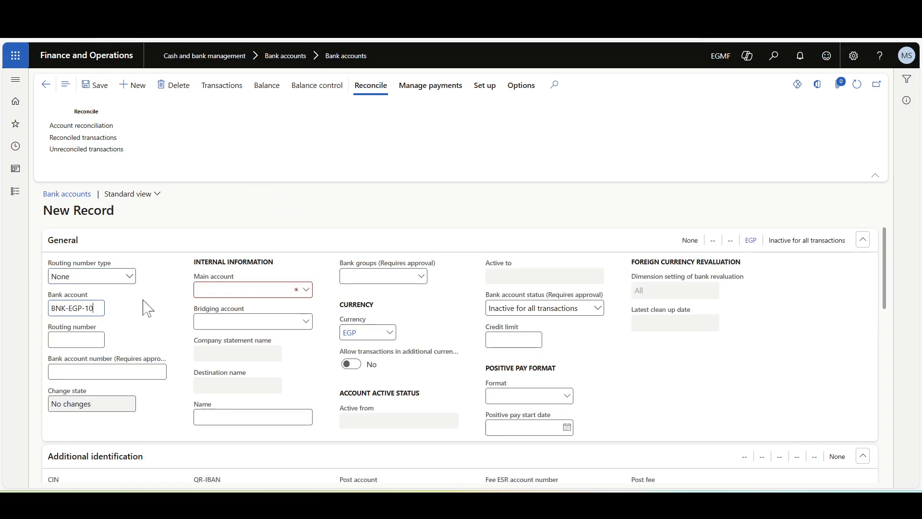
{"action": "key", "text": "BackSpace"}
{"action": "type", "text": "1"}
{"action": "key", "text": "Tab"}
{"action": "type", "text": "12345"}
Step: Assign main account 110110 to the new bank account and set its name to BNK-EGP-11
{"action": "left_click", "coordinate": [306, 289]}
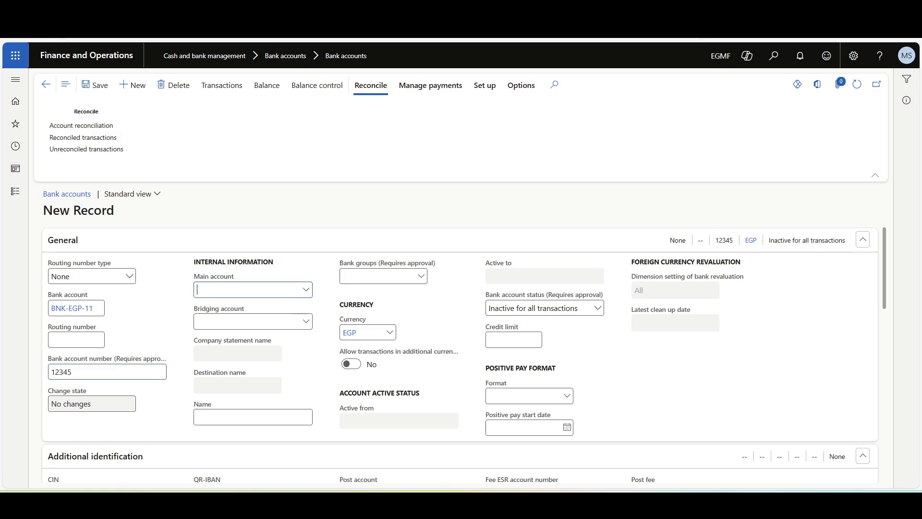
{"action": "left_click", "coordinate": [276, 324]}
{"action": "left_click", "coordinate": [266, 417]}
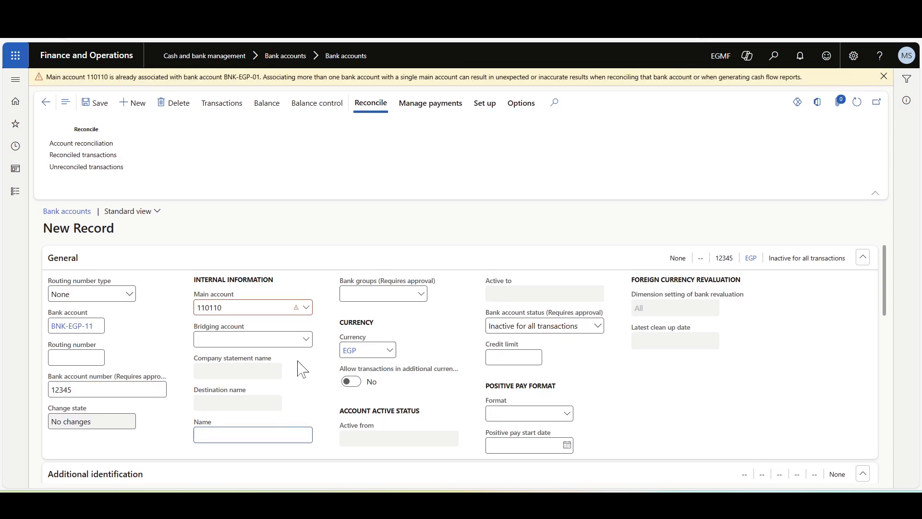
{"action": "left_click_drag", "start_coordinate": [91, 327], "coordinate": [44, 336]}
{"action": "key", "text": "ctrl+c"}
{"action": "left_click", "coordinate": [250, 435]}
{"action": "key", "text": "ctrl+v"}
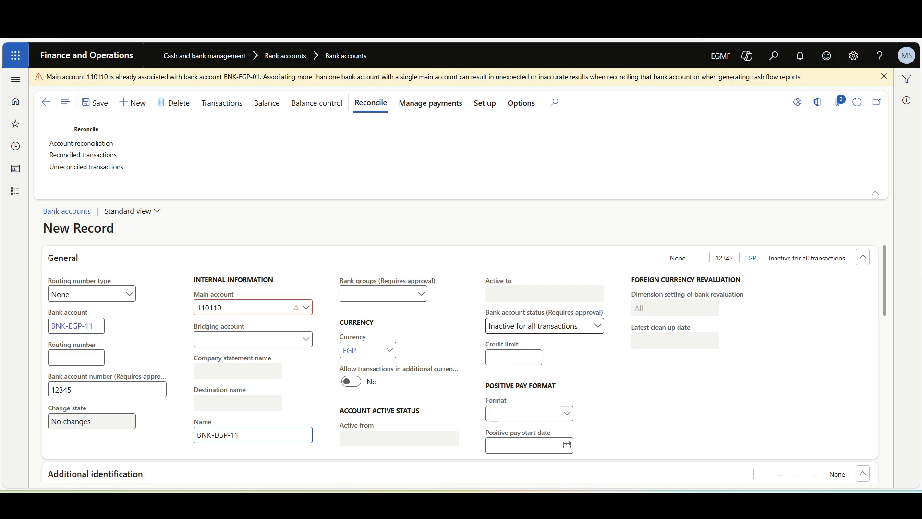
Step: Set the bank account status to Active for all transactions and save the record
{"action": "mouse_move", "coordinate": [542, 311]}
{"action": "left_click", "coordinate": [547, 326]}
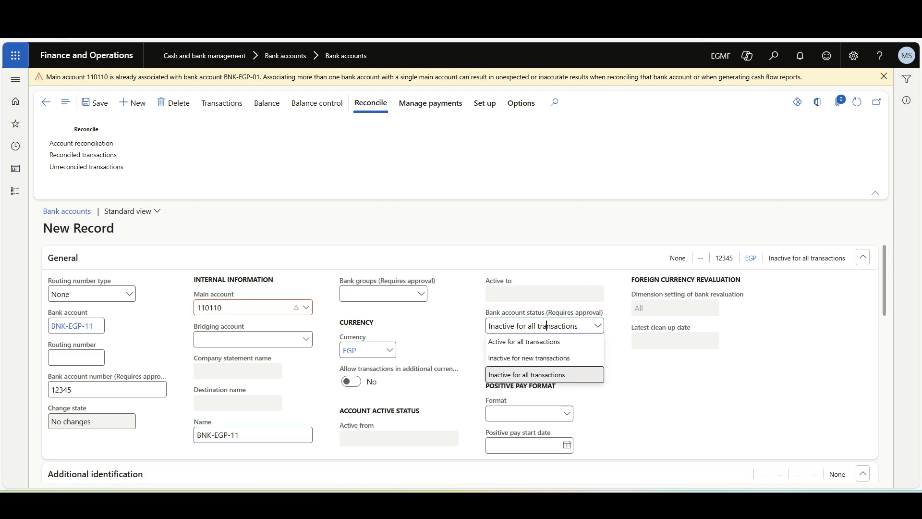
{"action": "left_click", "coordinate": [497, 347]}
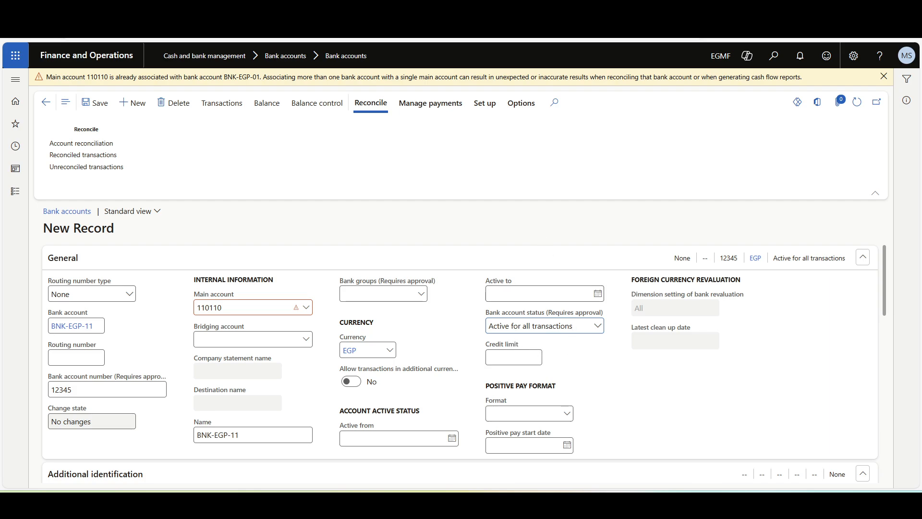
{"action": "left_click", "coordinate": [98, 106]}
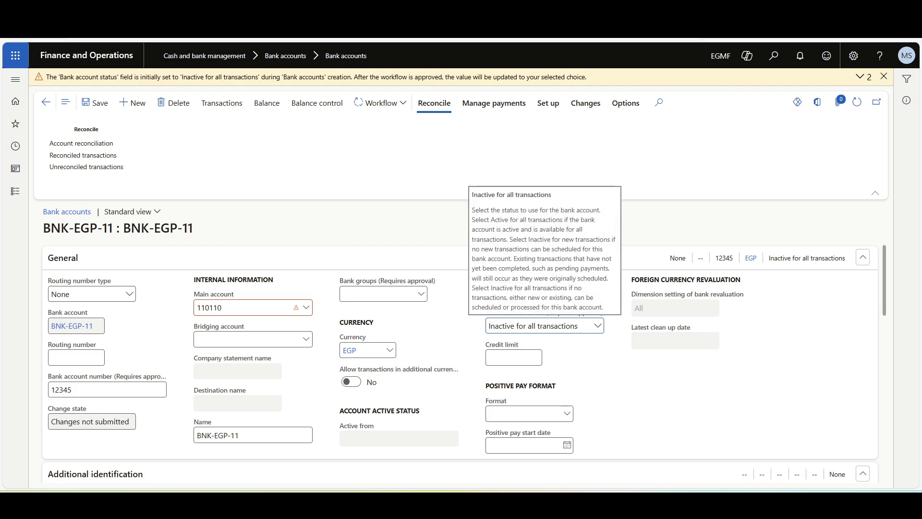
Step: Submit the new BNK-EGP-11 bank account to the approval workflow without a comment and refresh the record
{"action": "left_click", "coordinate": [378, 106]}
{"action": "left_click", "coordinate": [365, 123]}
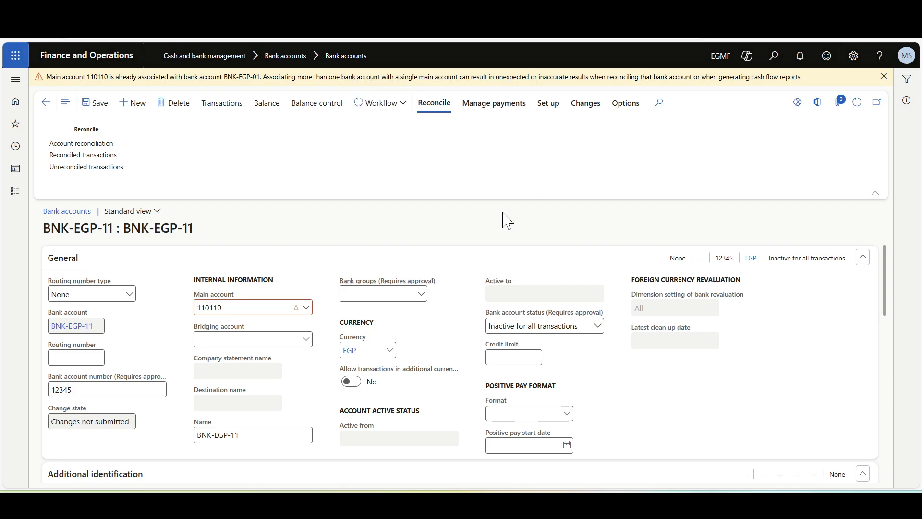
{"action": "left_click", "coordinate": [851, 464]}
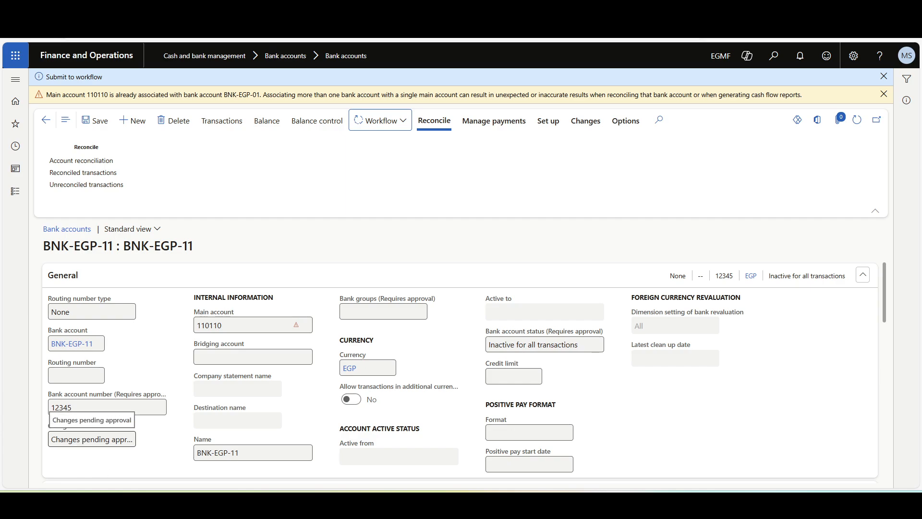
{"action": "left_click", "coordinate": [858, 121]}
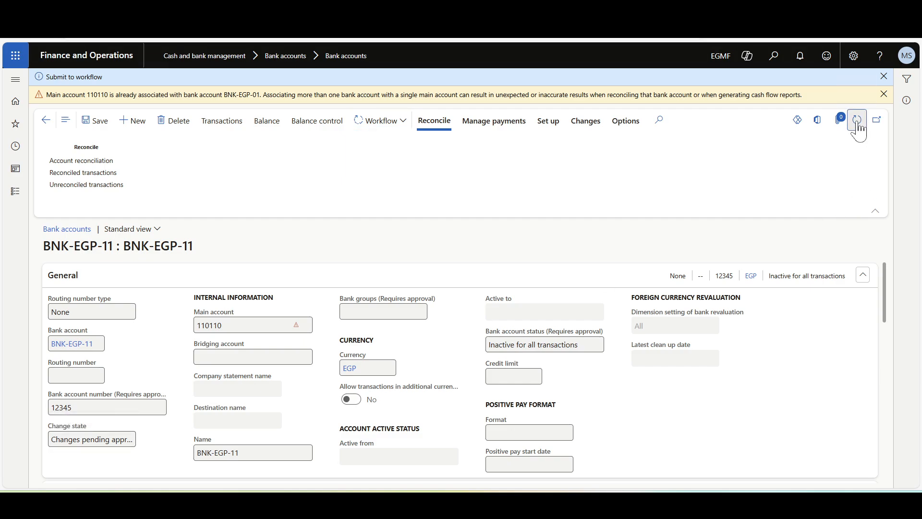
{"action": "left_click", "coordinate": [858, 121]}
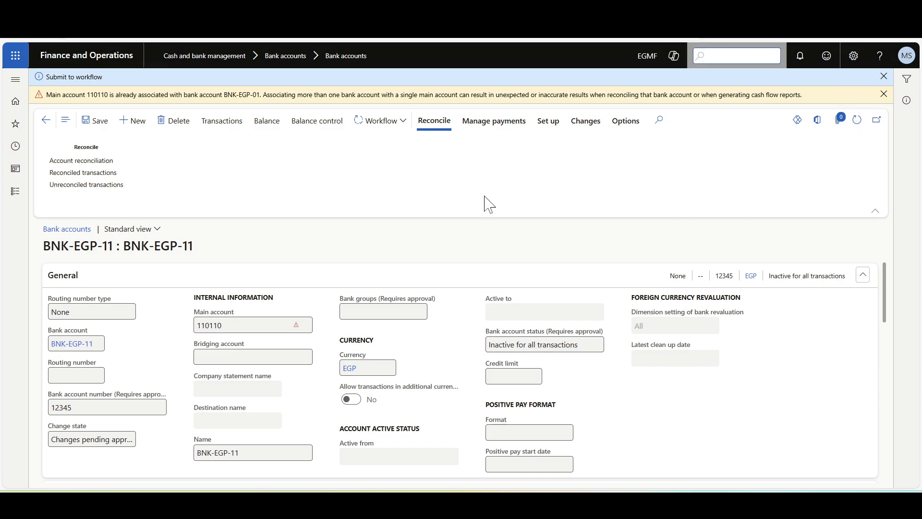
Step: Approve the creation of BNK-EGP-11 in the workflow without a comment and refresh the record to check its status
{"action": "left_click", "coordinate": [377, 121]}
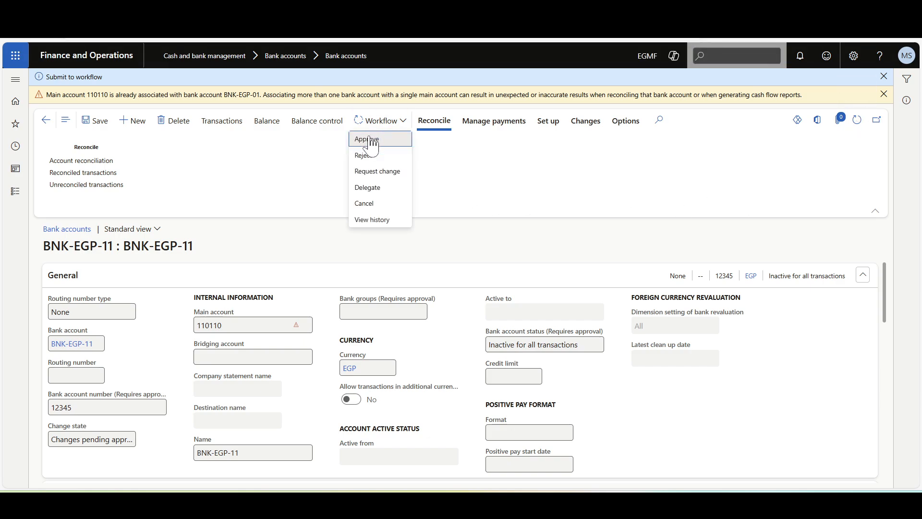
{"action": "left_click", "coordinate": [374, 144]}
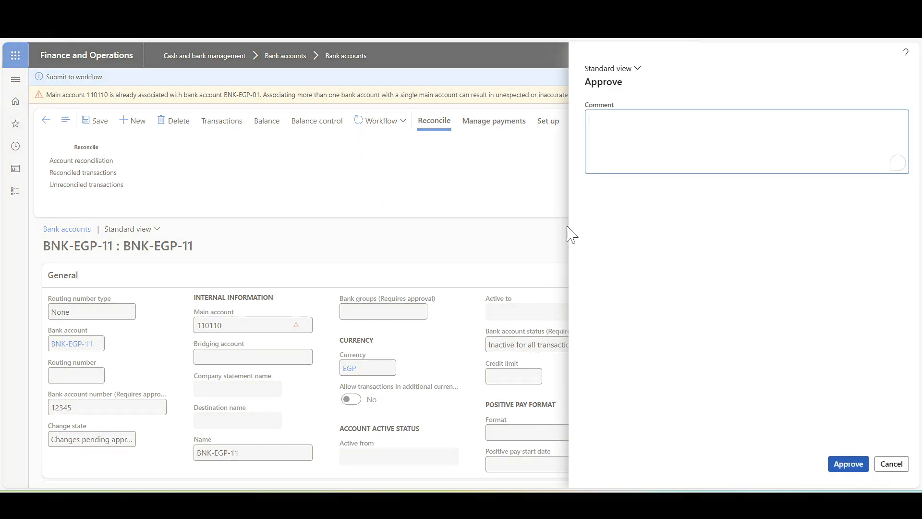
{"action": "left_click", "coordinate": [844, 464]}
{"action": "left_click", "coordinate": [860, 126]}
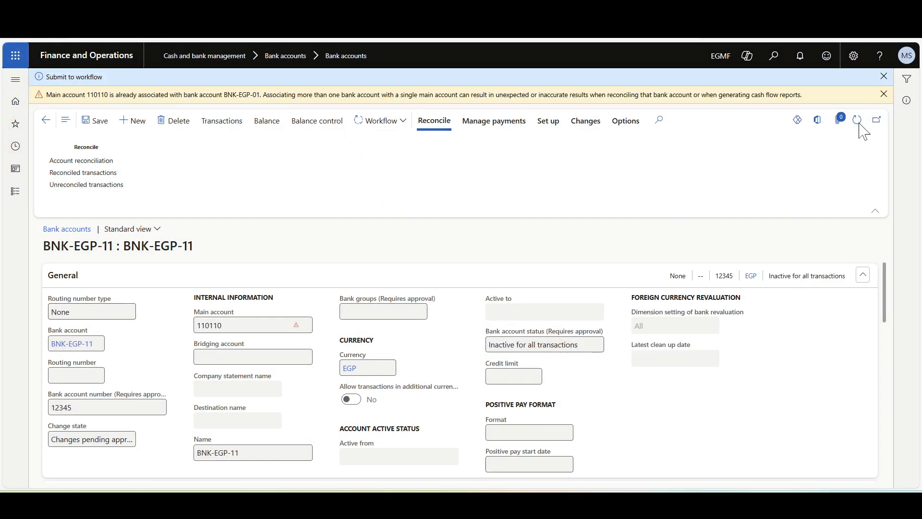
{"action": "left_click", "coordinate": [860, 128]}
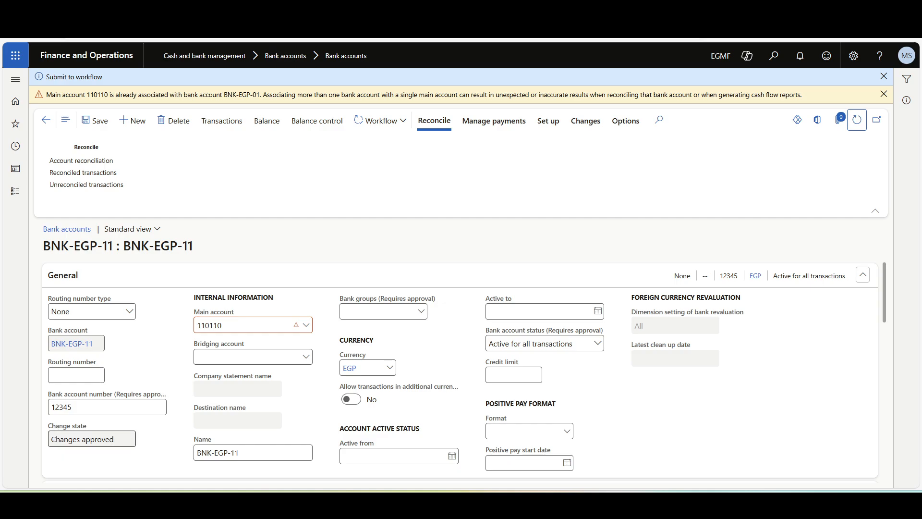
{"action": "mouse_move", "coordinate": [539, 335]}
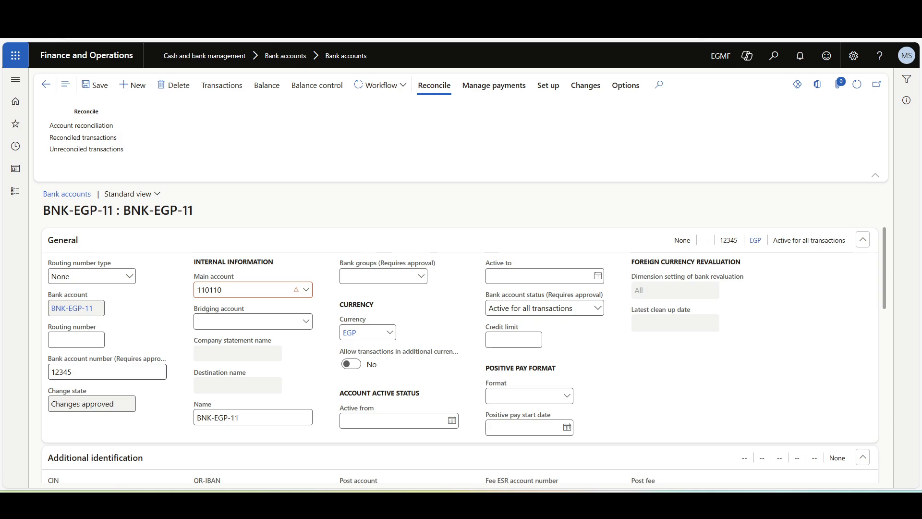
Step: Append a 6 to the bank account number, save the record and close the change proposal without discarding it
{"action": "left_click", "coordinate": [108, 371]}
{"action": "type", "text": "6"}
{"action": "left_click", "coordinate": [95, 85]}
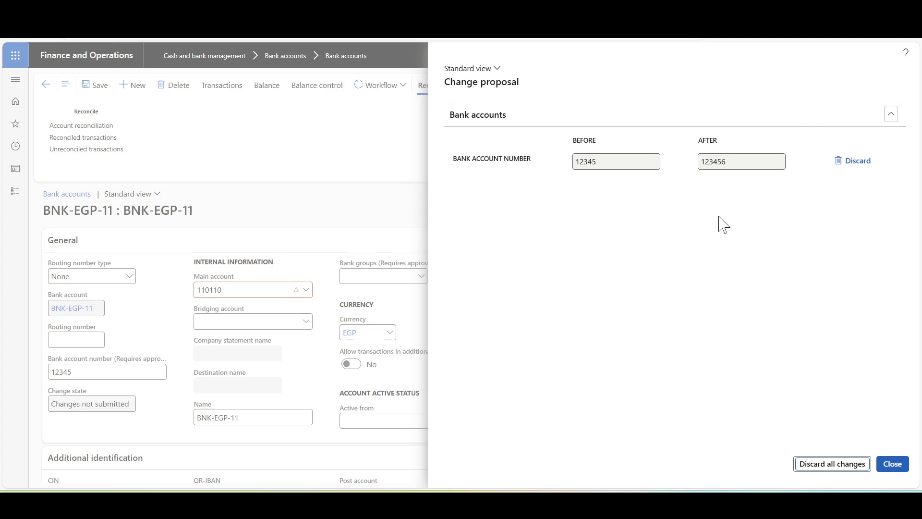
{"action": "left_click", "coordinate": [893, 464]}
Step: Submit the proposed bank account number change to the approval workflow without a comment
{"action": "left_click", "coordinate": [384, 94]}
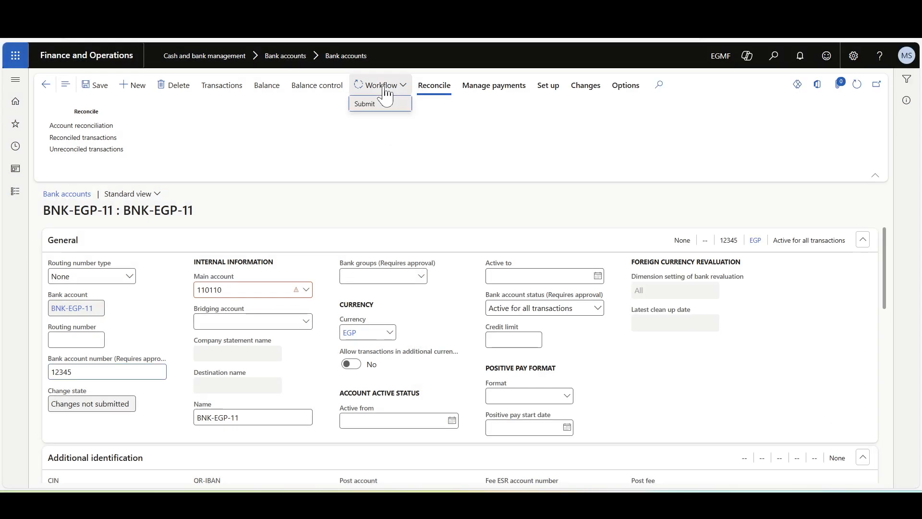
{"action": "left_click", "coordinate": [369, 103]}
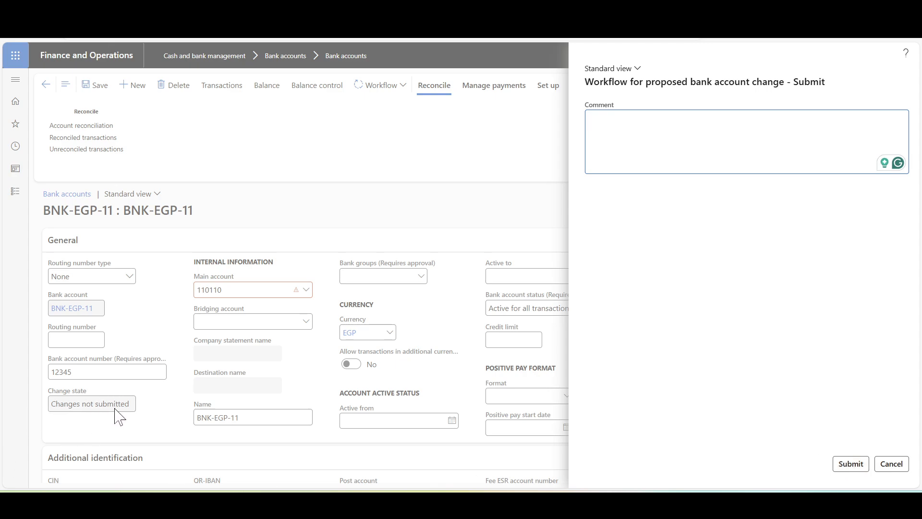
{"action": "left_click", "coordinate": [851, 465]}
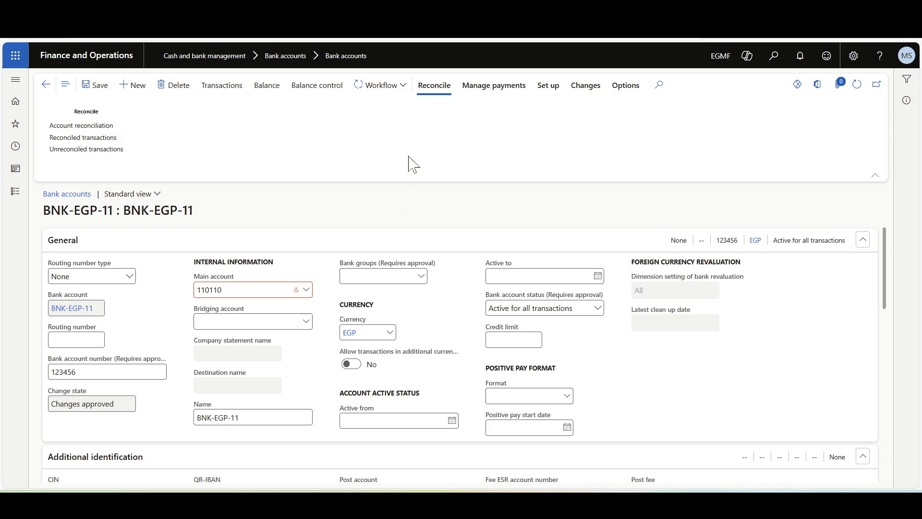
Step: Review the change history of bank account BNK-EGP-11, examining the before and after details of the creation and modification entries
{"action": "left_click", "coordinate": [583, 92]}
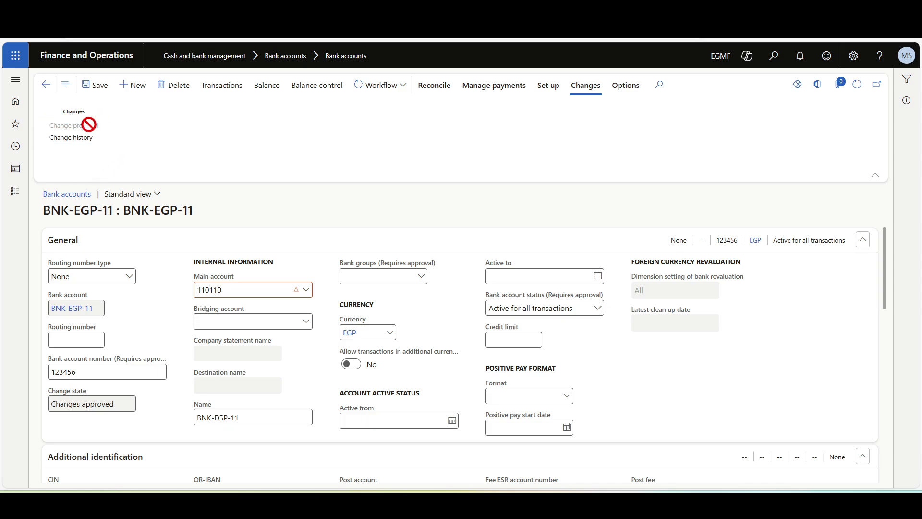
{"action": "left_click", "coordinate": [73, 144]}
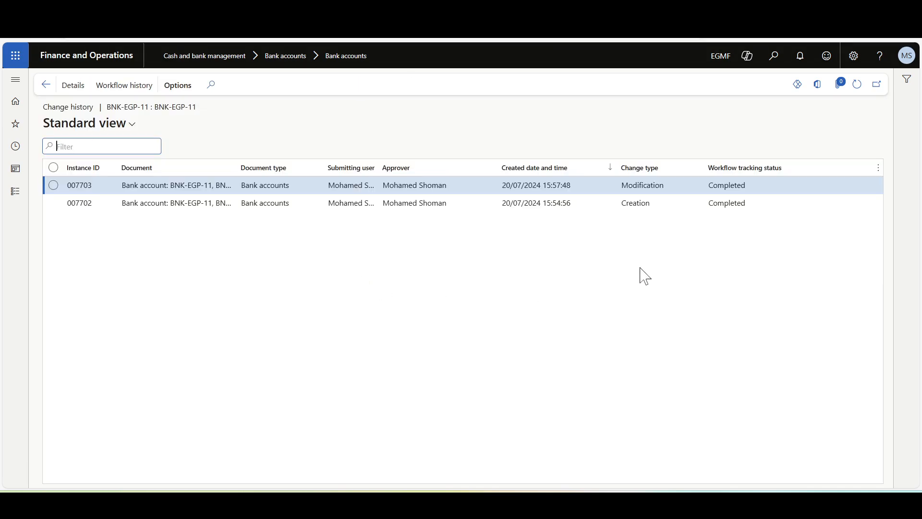
{"action": "left_click", "coordinate": [629, 208]}
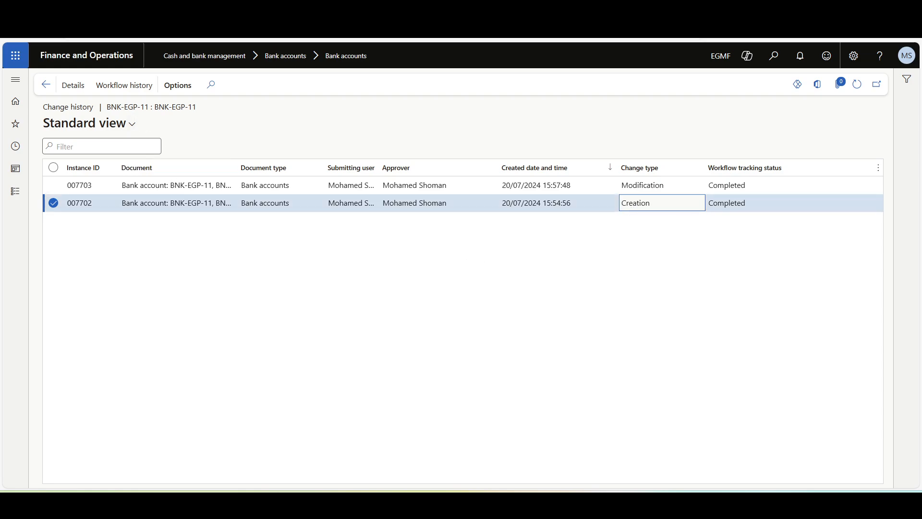
{"action": "left_click", "coordinate": [73, 87]}
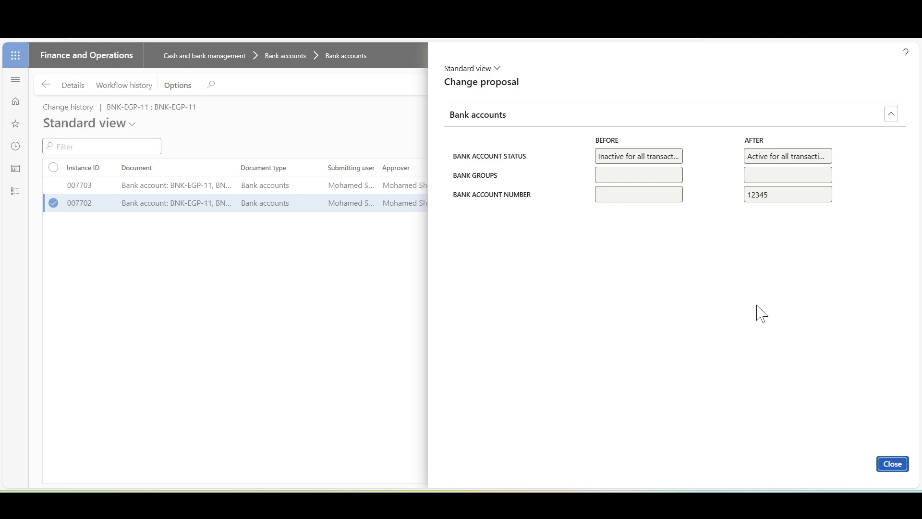
{"action": "left_click", "coordinate": [394, 224]}
{"action": "left_click", "coordinate": [351, 185]}
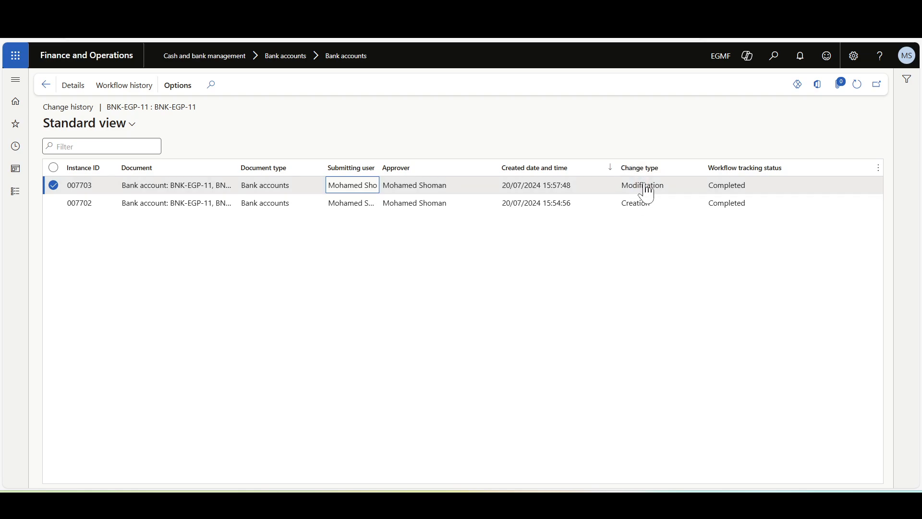
{"action": "left_click", "coordinate": [73, 85]}
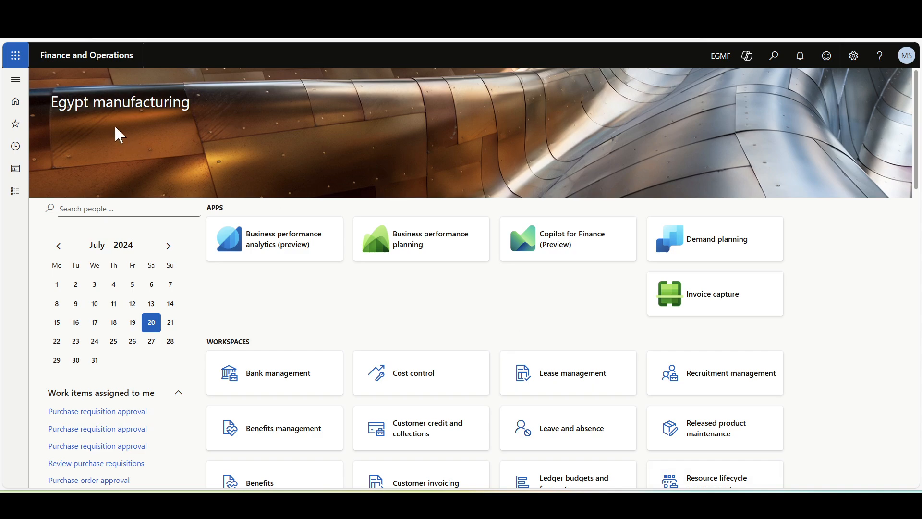
Step: In the cash and bank master data change setup, select Create change proposal as the data entity behavior for bank accounts
{"action": "left_click", "coordinate": [11, 82]}
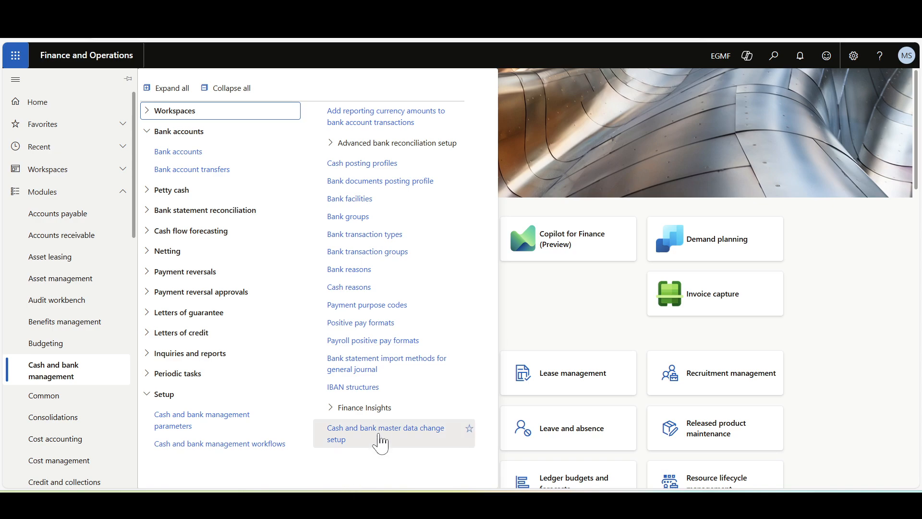
{"action": "left_click", "coordinate": [381, 440]}
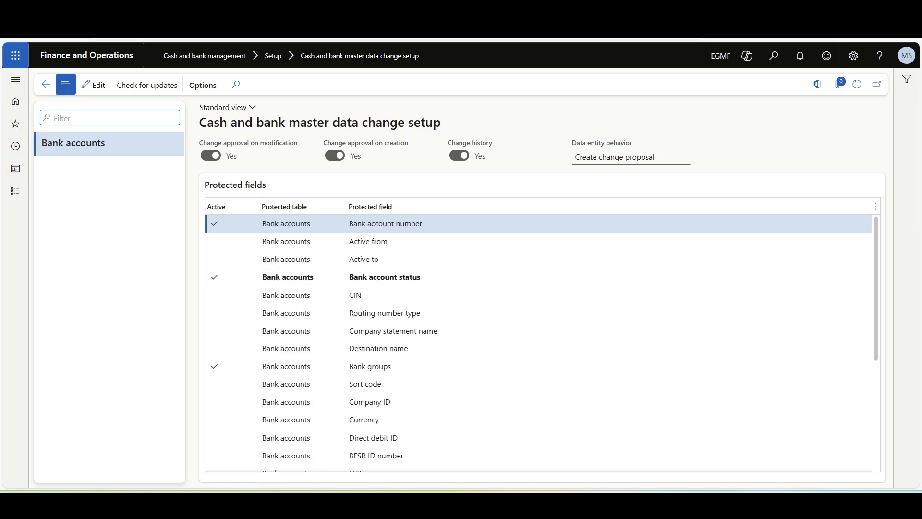
{"action": "left_click", "coordinate": [105, 90]}
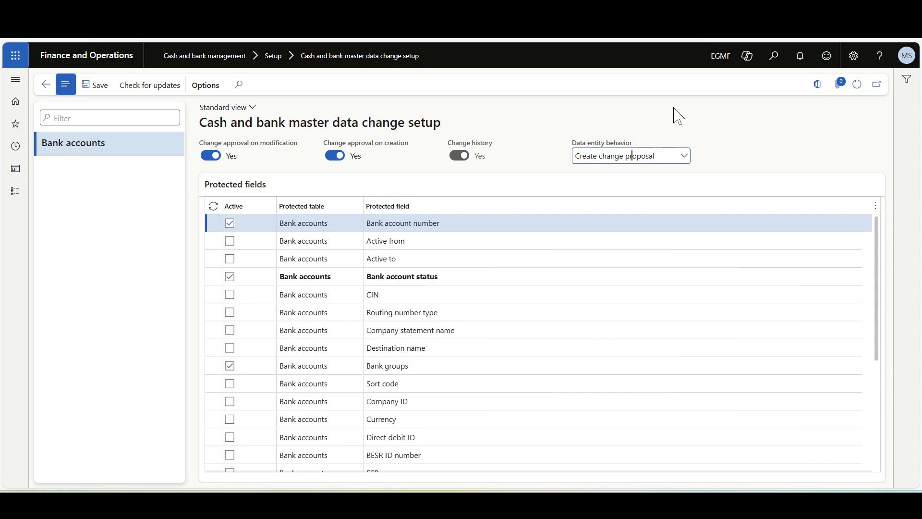
{"action": "left_click", "coordinate": [684, 158]}
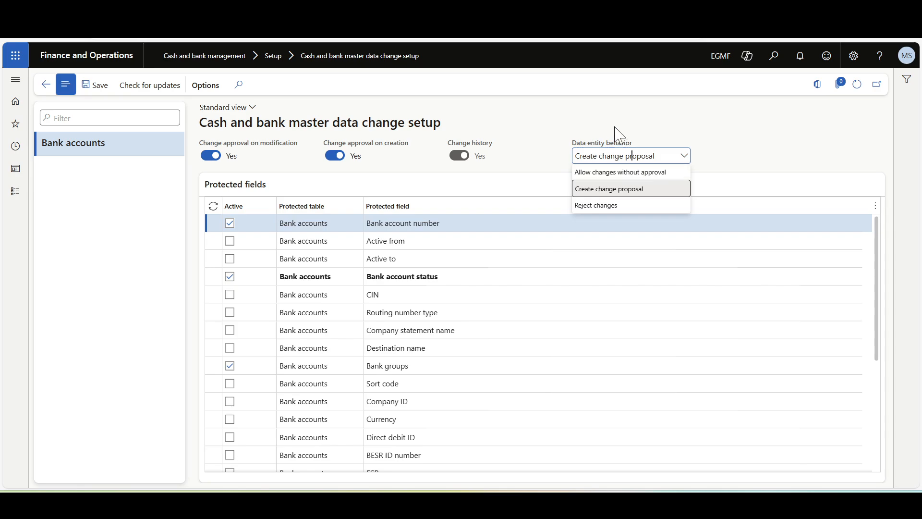
{"action": "left_click", "coordinate": [604, 194]}
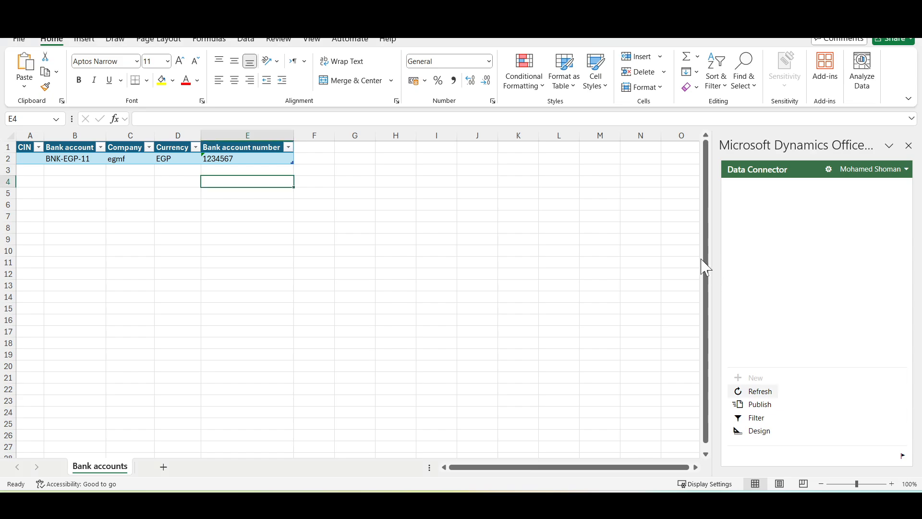
Step: Switch to the Excel workbook, append 1010 to the refreshed bank account number of BNK-EGP-11 and publish the change
{"action": "left_click", "coordinate": [418, 215]}
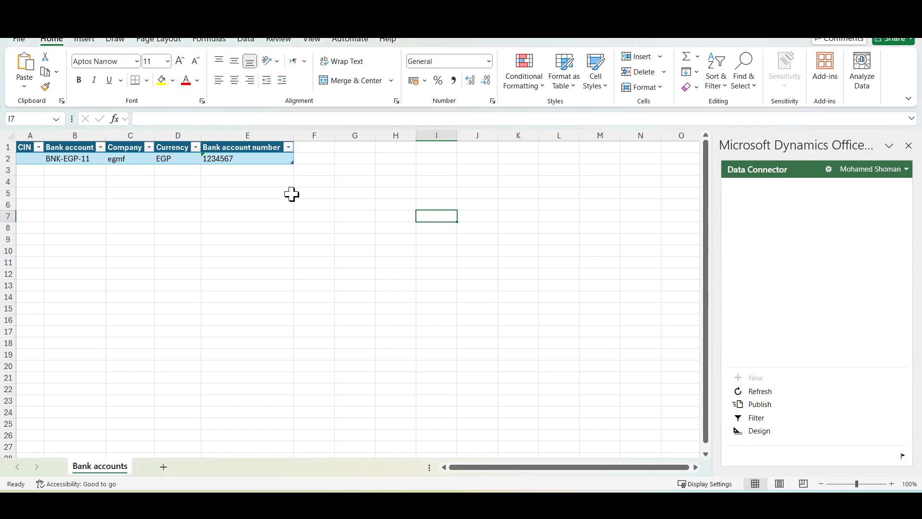
{"action": "left_click", "coordinate": [755, 392]}
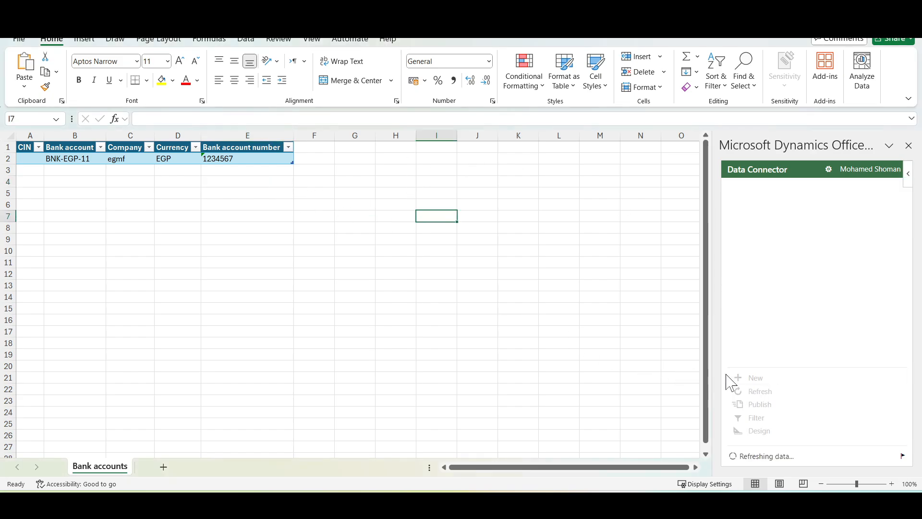
{"action": "left_click", "coordinate": [248, 159]}
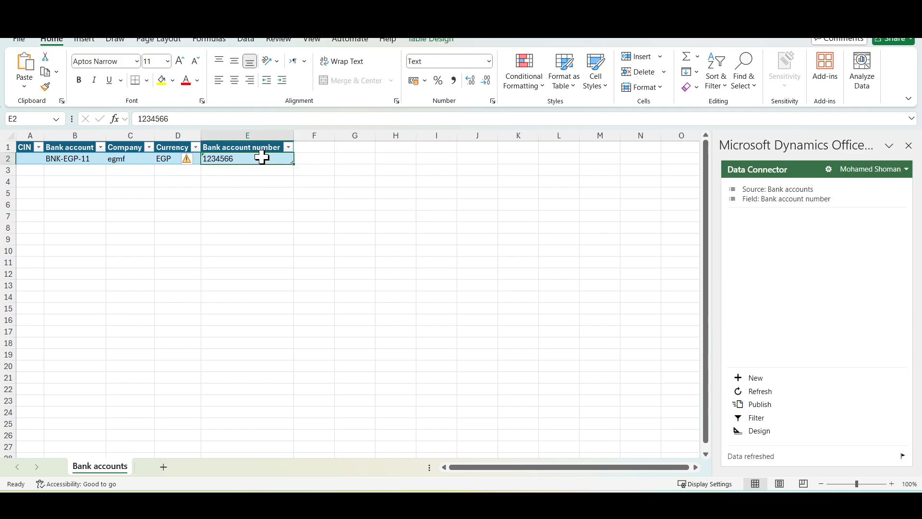
{"action": "double_click", "coordinate": [250, 160]}
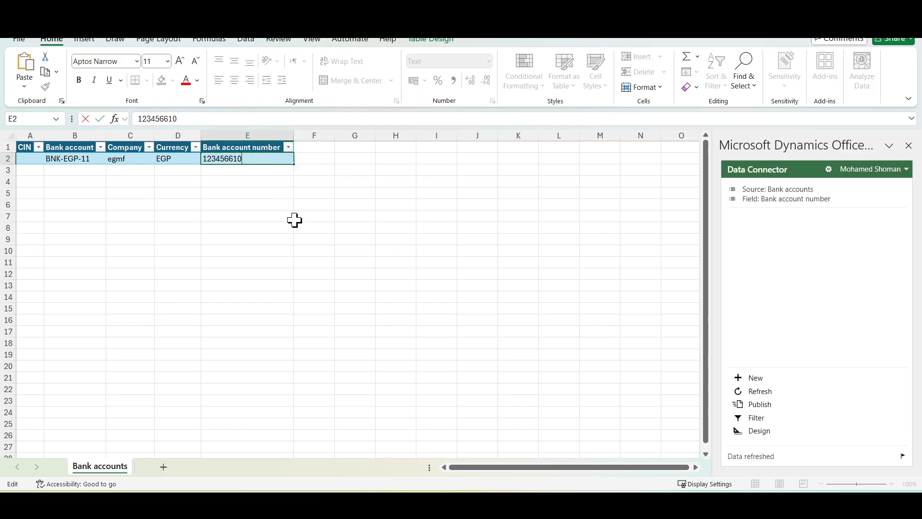
{"action": "left_click", "coordinate": [294, 220]}
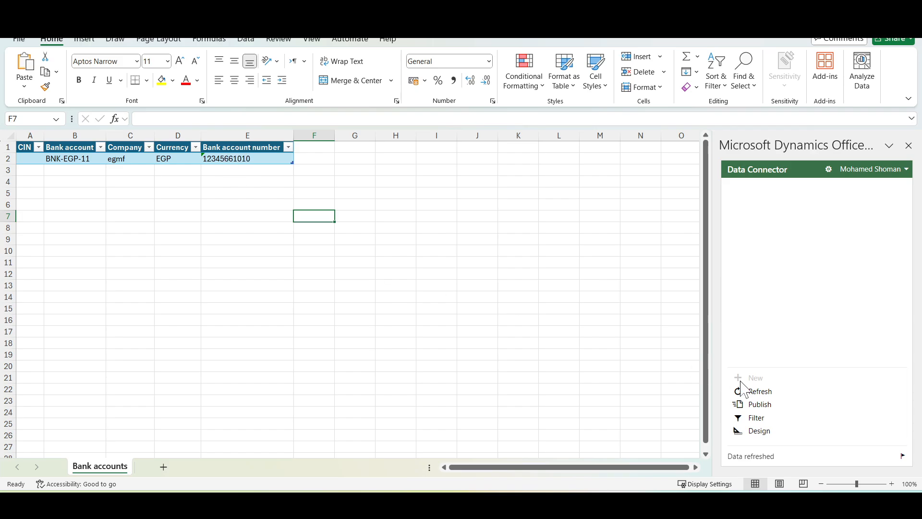
{"action": "left_click", "coordinate": [764, 406]}
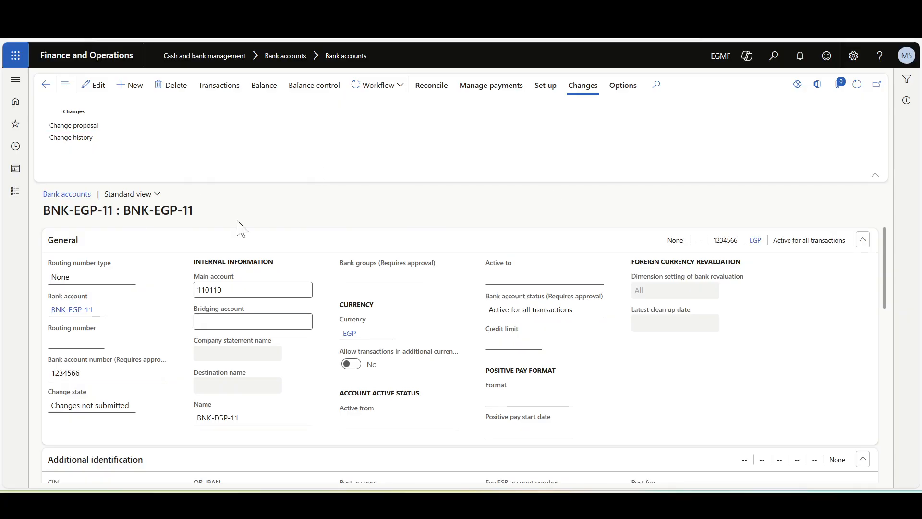
Step: Return to Finance and Operations, refresh the BNK-EGP-11 record and review its change proposal without discarding it
{"action": "left_click", "coordinate": [855, 95]}
{"action": "left_click", "coordinate": [80, 125]}
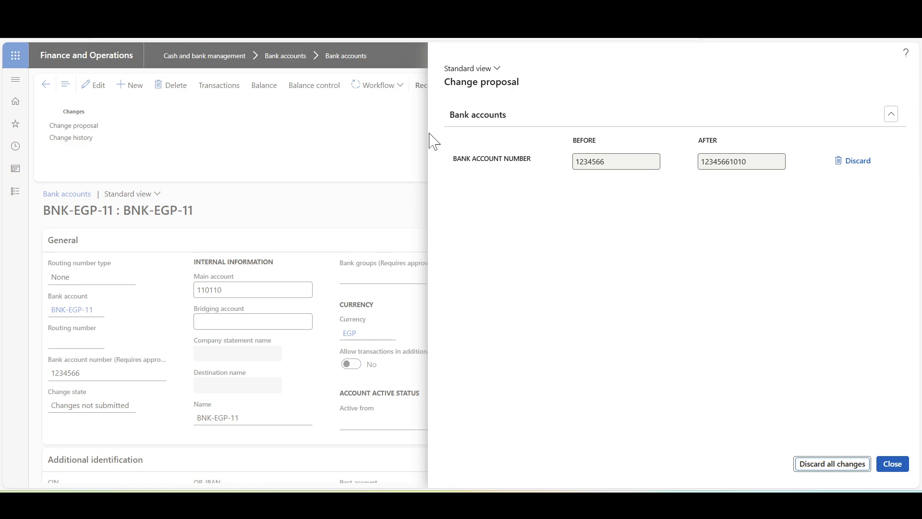
{"action": "left_click", "coordinate": [378, 117]}
Step: Submit the bank account number change published from Excel to the approval workflow without a comment
{"action": "left_click", "coordinate": [375, 91]}
{"action": "left_click", "coordinate": [376, 107]}
{"action": "left_click", "coordinate": [848, 464]}
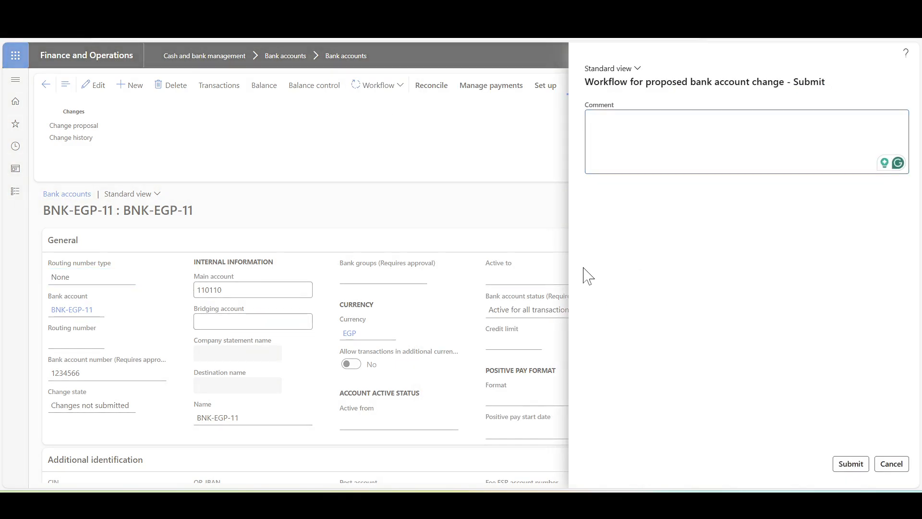